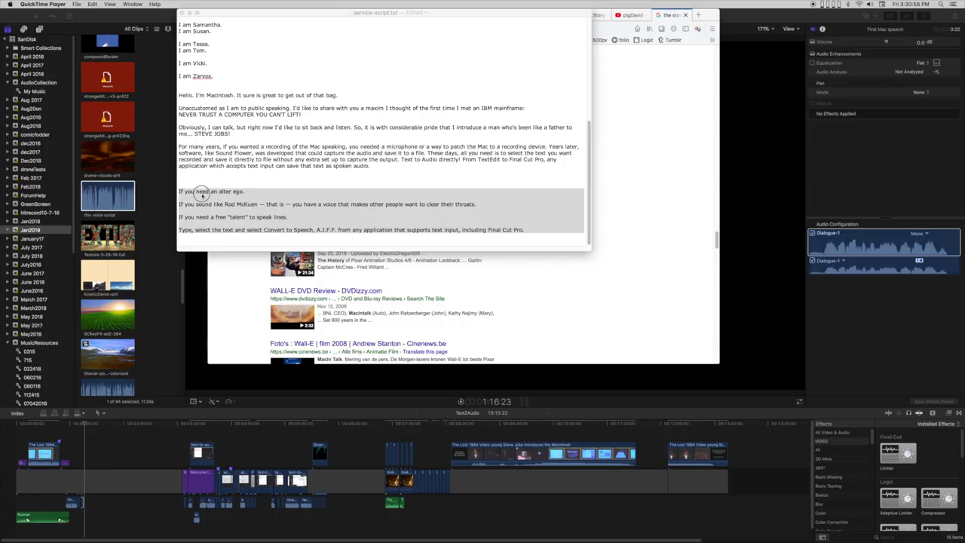
Send the script's selected closing paragraphs to the Convert to Speech AIFF service.
left_click(202, 194)
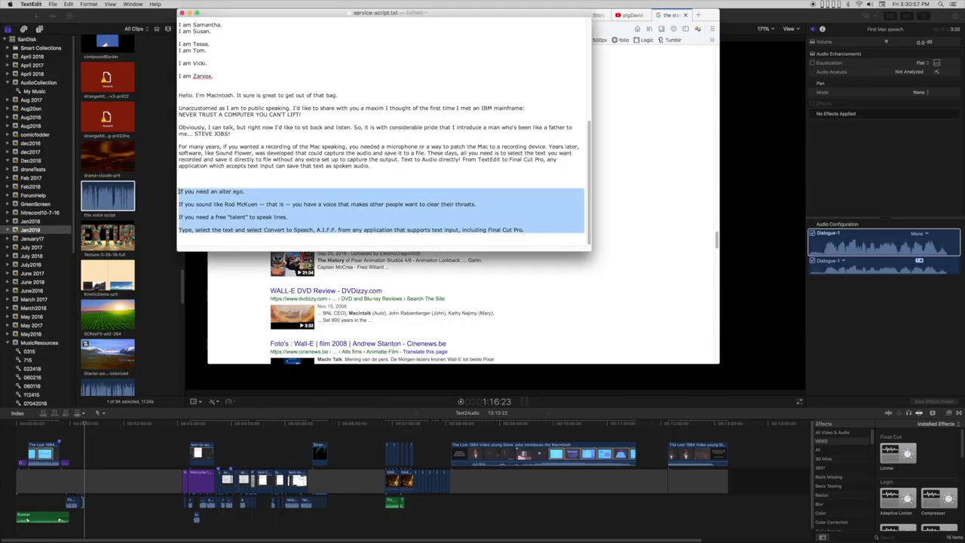
left_click(31, 5)
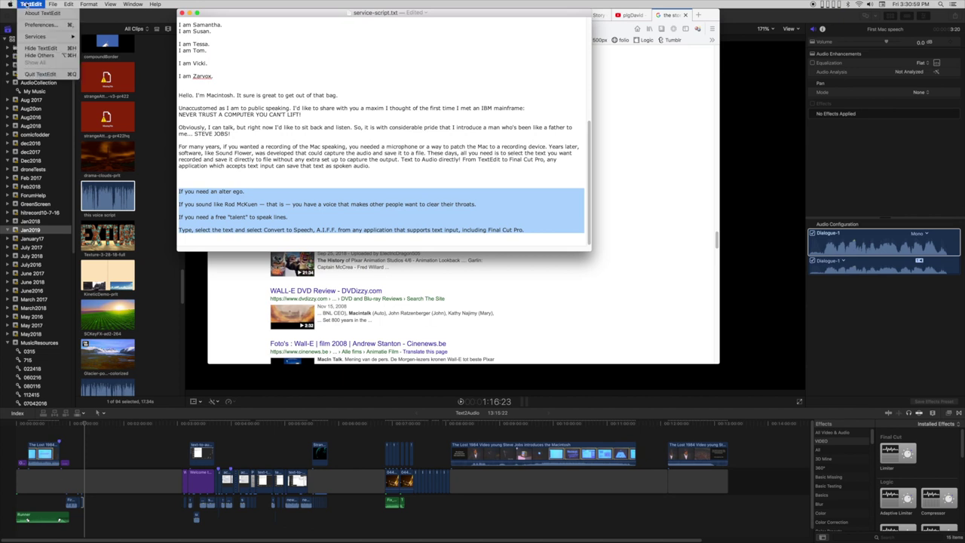
mouse_move(38, 37)
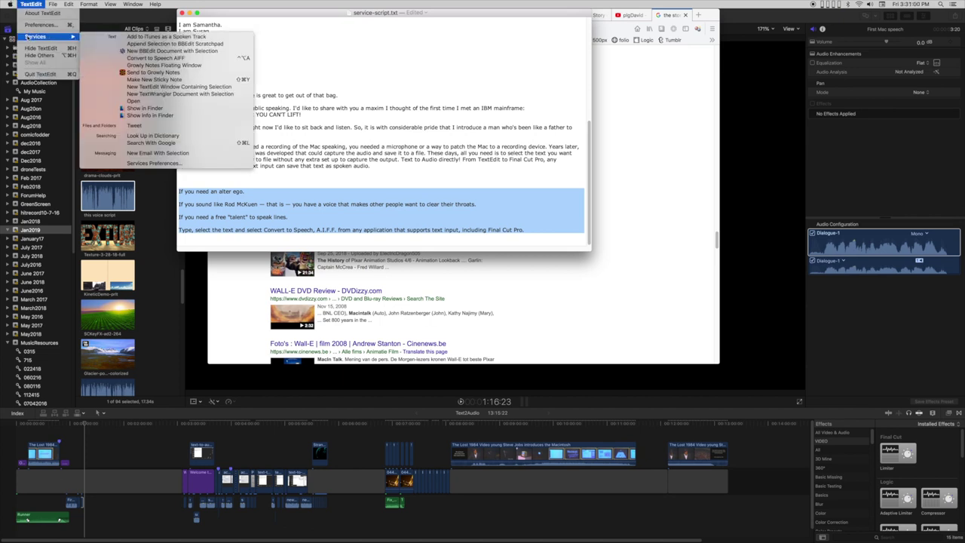
left_click(154, 58)
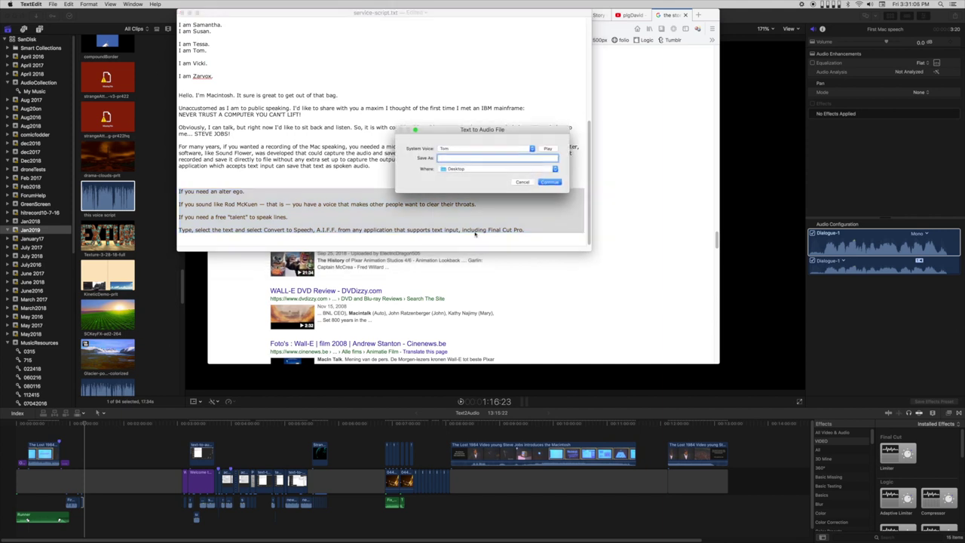
Create the audio file 'If you need speech' with voice Daniel in the audio read script folder.
left_click(469, 149)
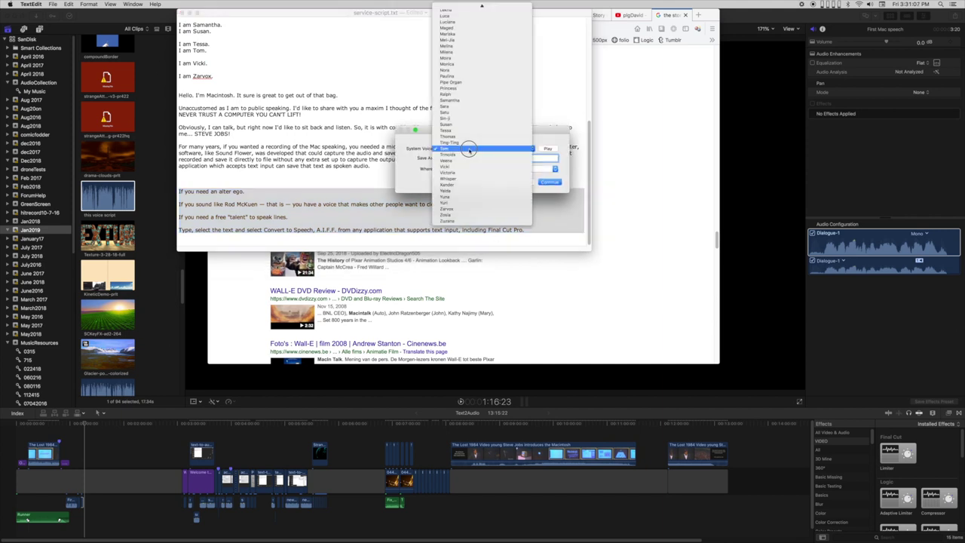
mouse_move(479, 4)
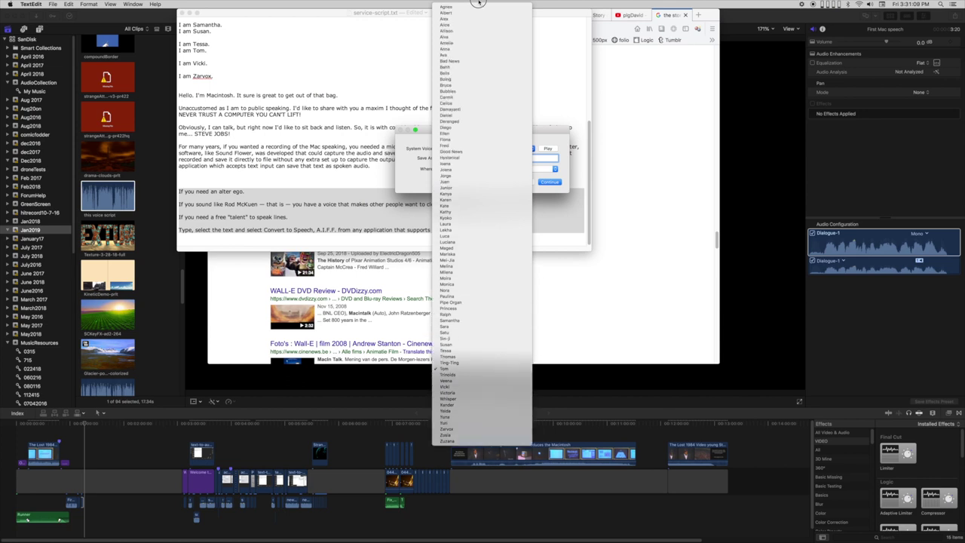
left_click(471, 115)
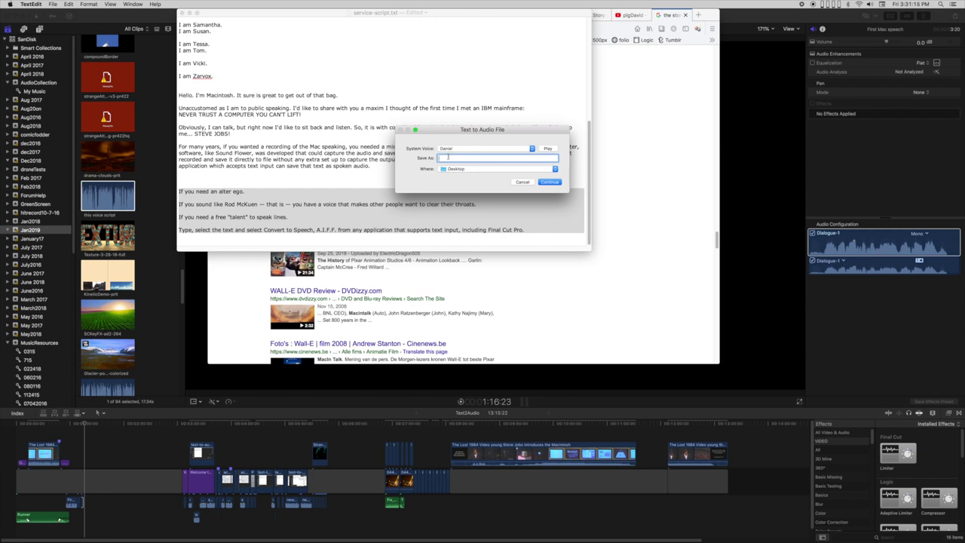
type("you need speech")
left_click(481, 170)
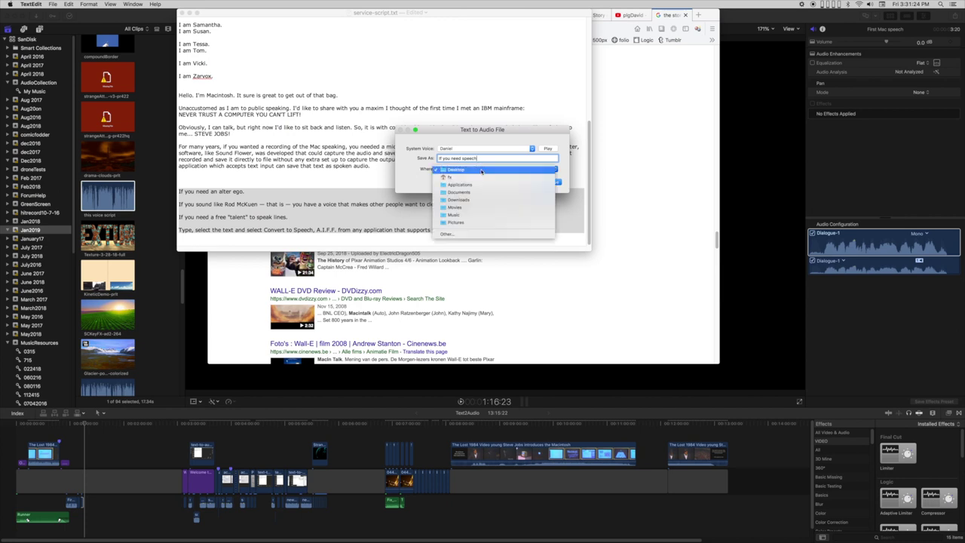
left_click(455, 235)
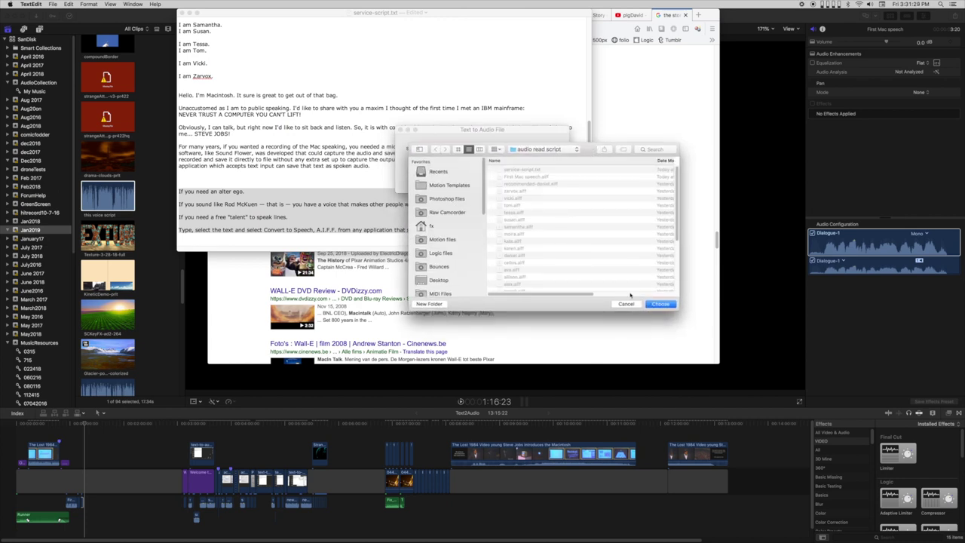
left_click(660, 305)
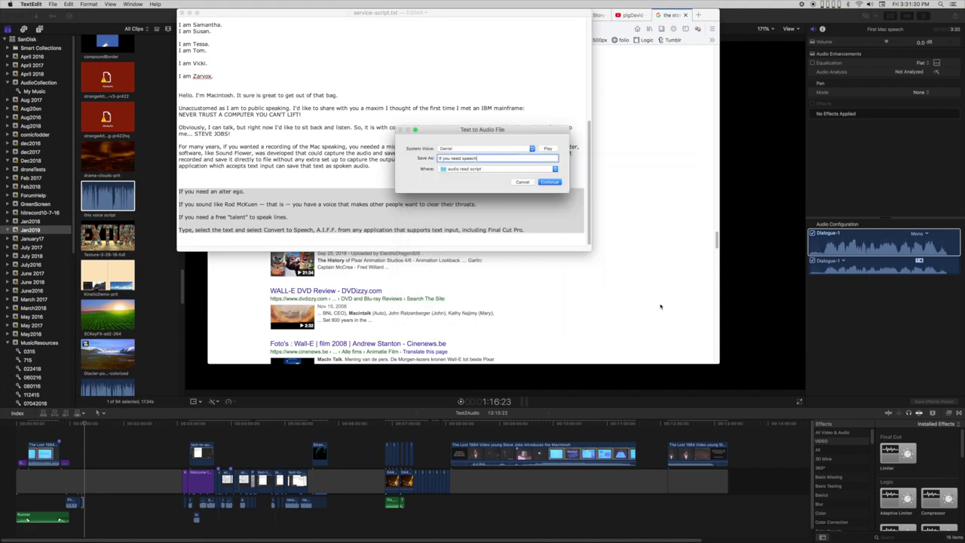
left_click(550, 182)
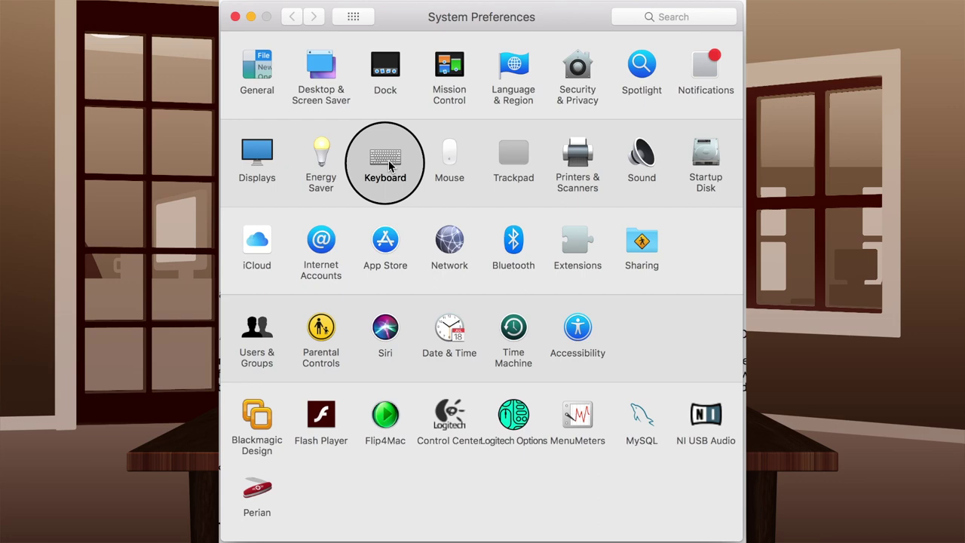
Go to Keyboard Shortcuts' Services list and scroll down to the text services.
left_click(386, 160)
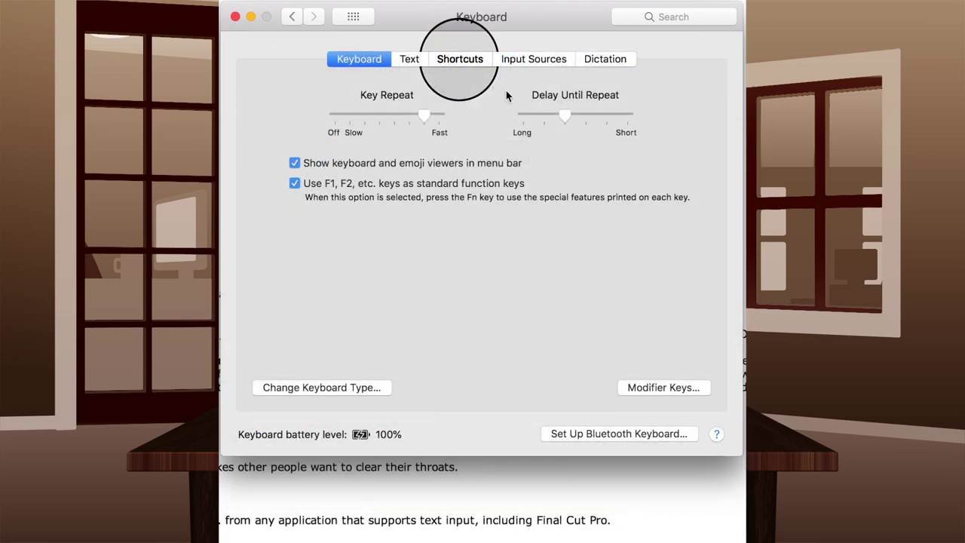
left_click(462, 60)
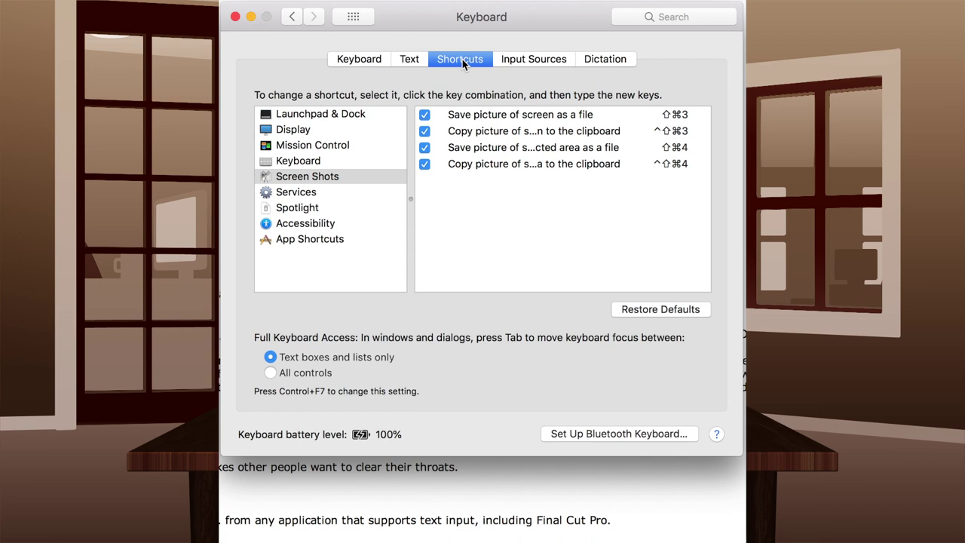
left_click(299, 192)
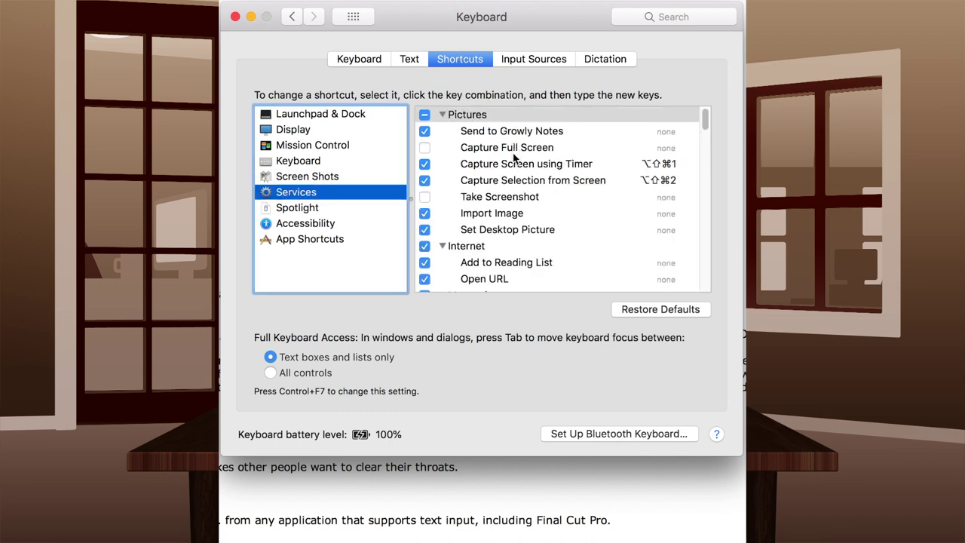
scroll(518, 233, "down", 5)
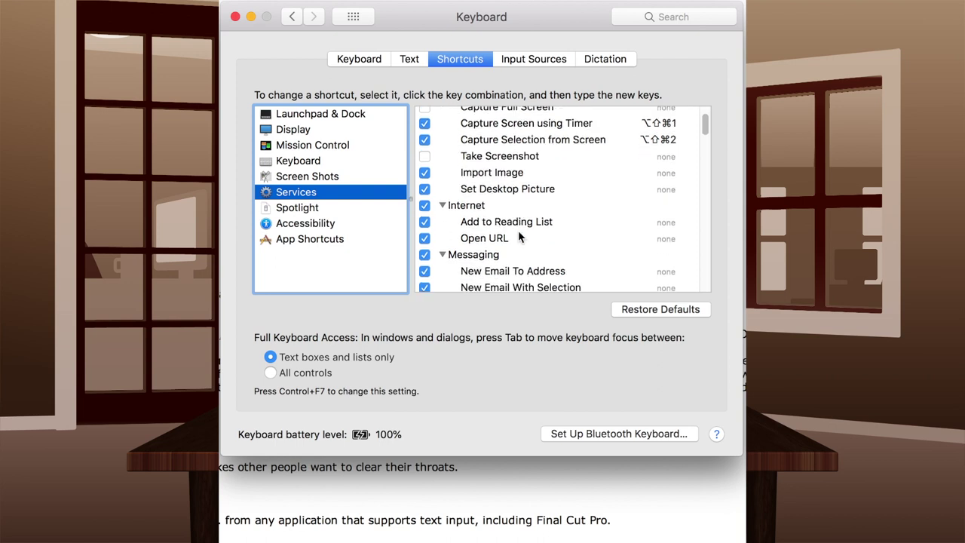
scroll(518, 233, "down", 15)
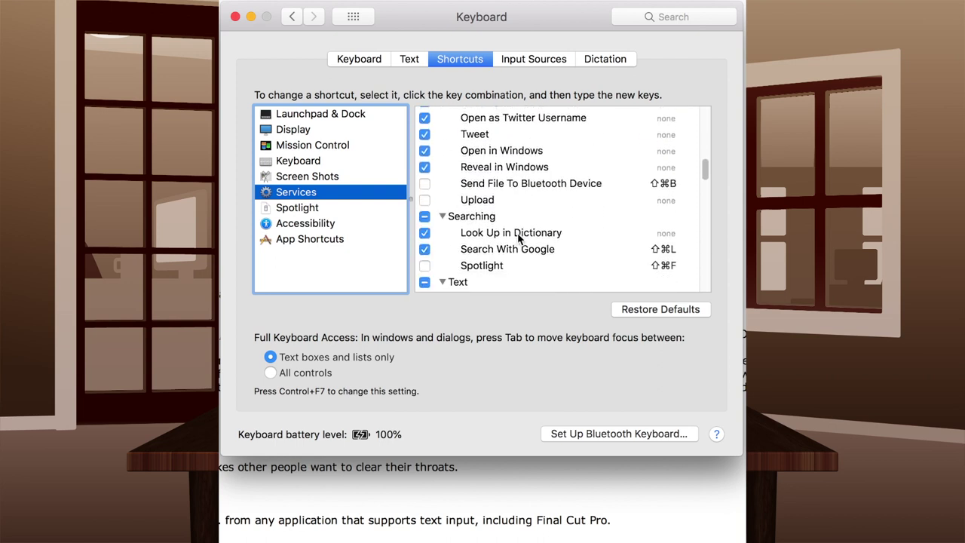
scroll(517, 240, "down", 5)
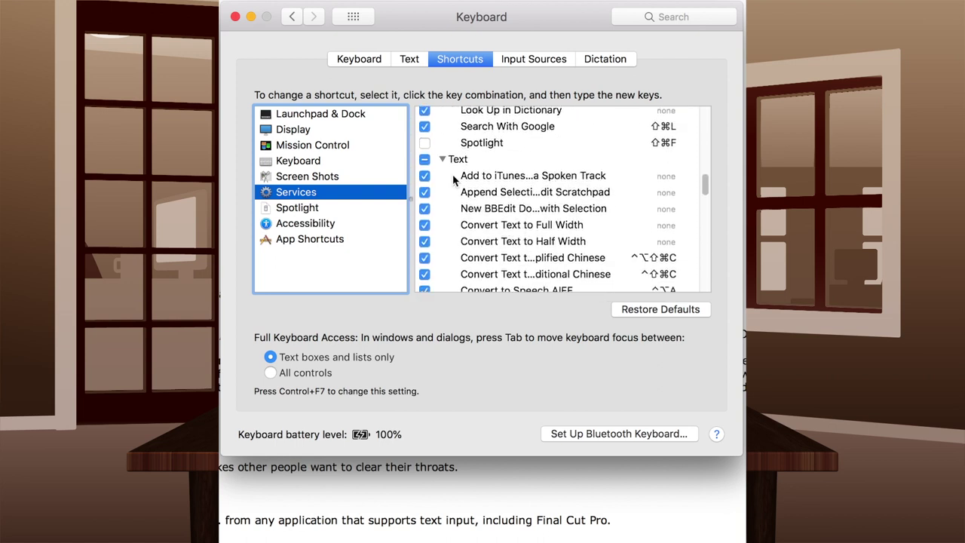
scroll(537, 238, "down", 2)
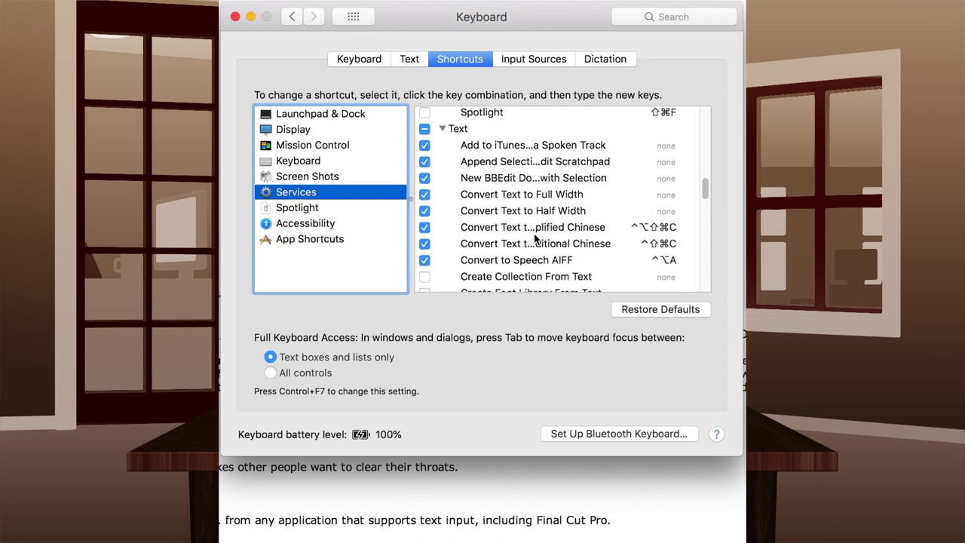
scroll(535, 239, "down", 1)
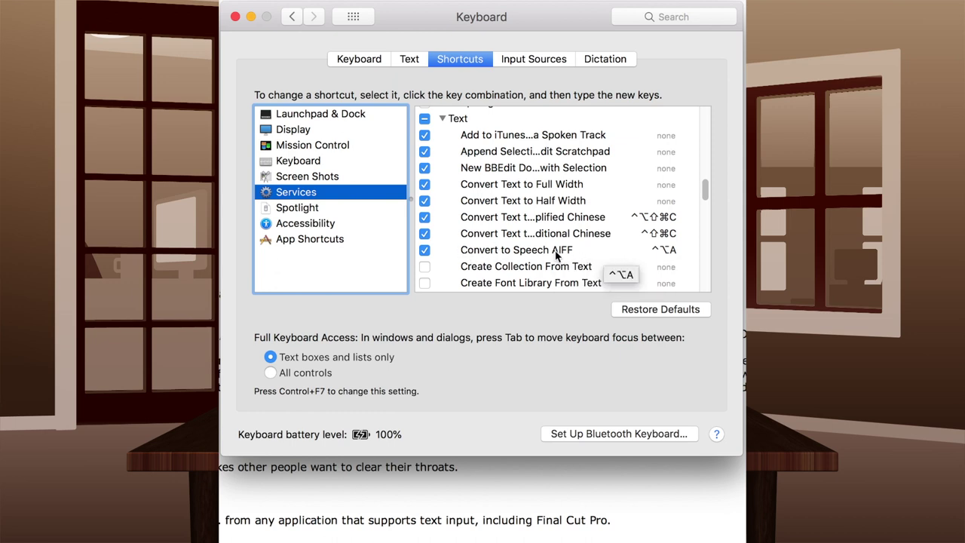
Assign Control-Option-A as the Convert to Speech AIFF shortcut.
left_click(556, 251)
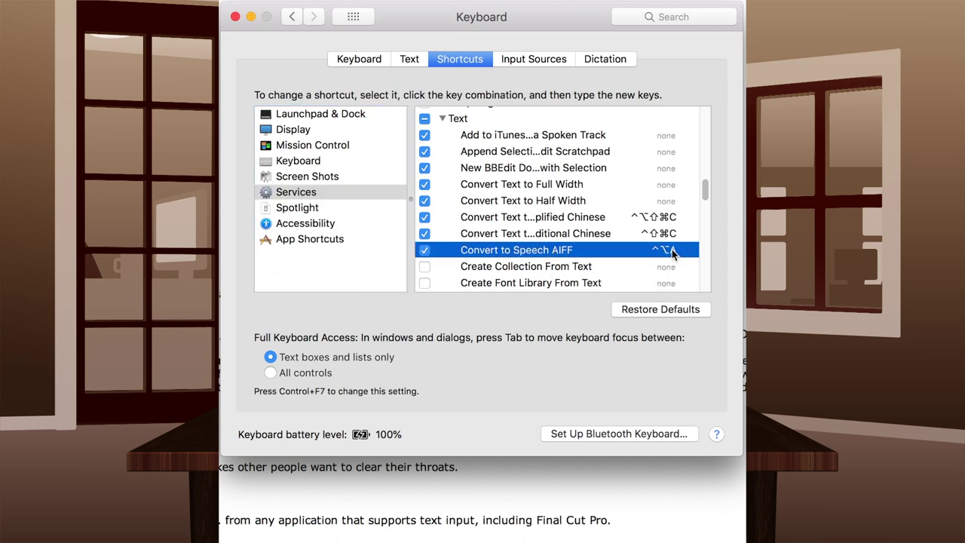
key("ctrl+alt+a")
left_click(660, 249)
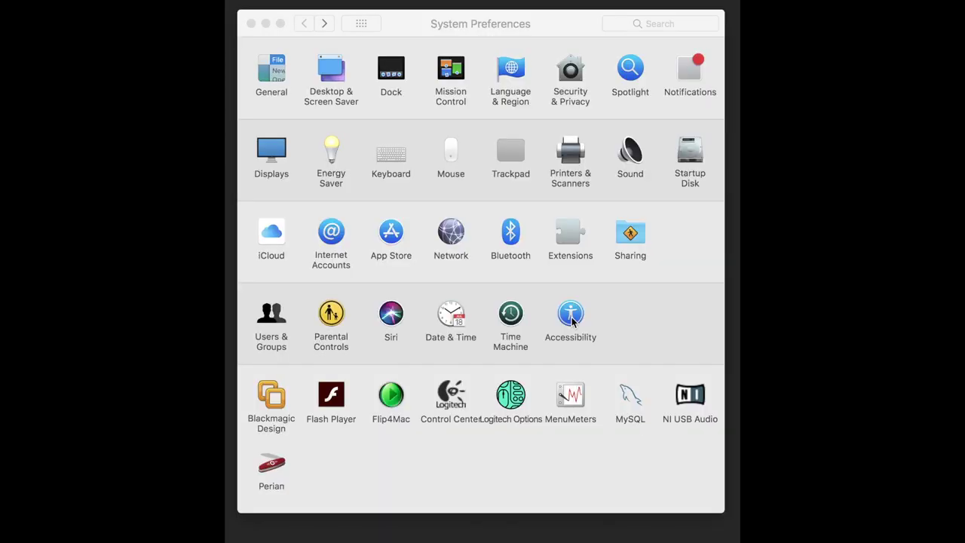
In Accessibility Speech, slow the speaking rate slightly and open the System Voice customization list.
left_click(572, 320)
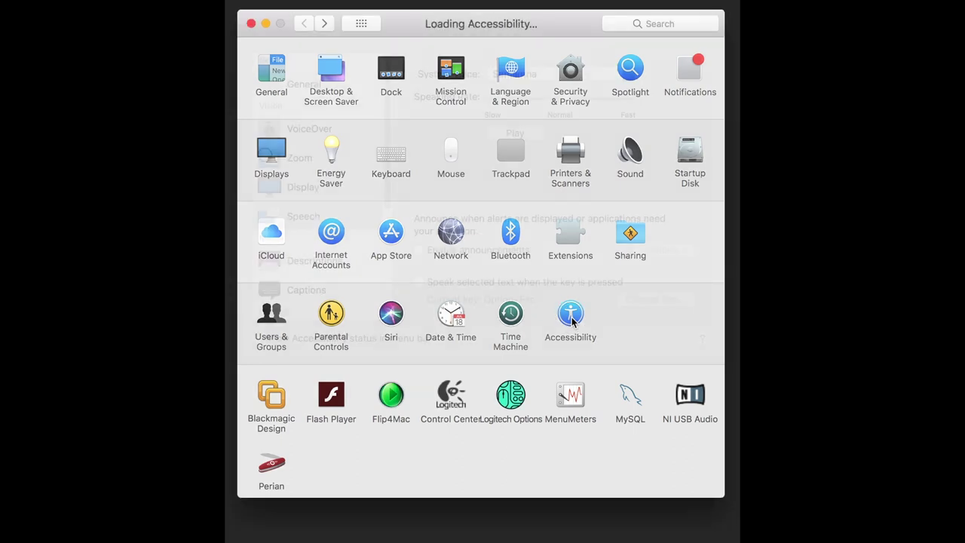
left_click(309, 218)
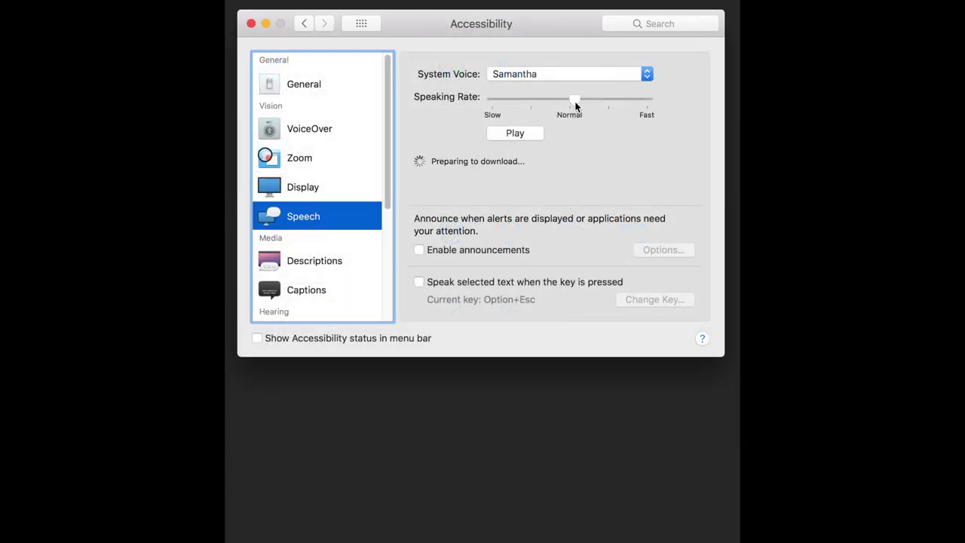
mouse_move(575, 104)
left_mouse_down()
mouse_move(551, 107)
mouse_move(588, 105)
mouse_move(562, 105)
left_mouse_up()
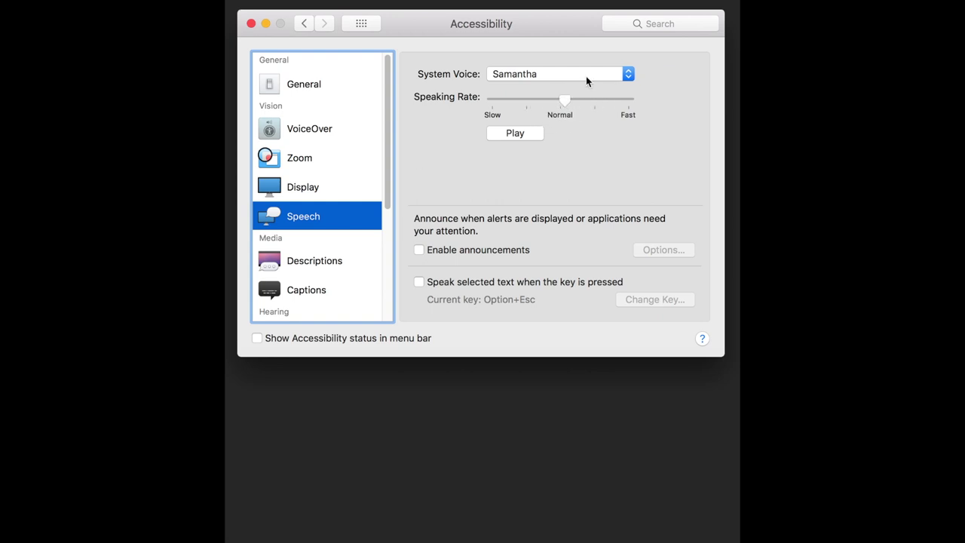
left_click(586, 74)
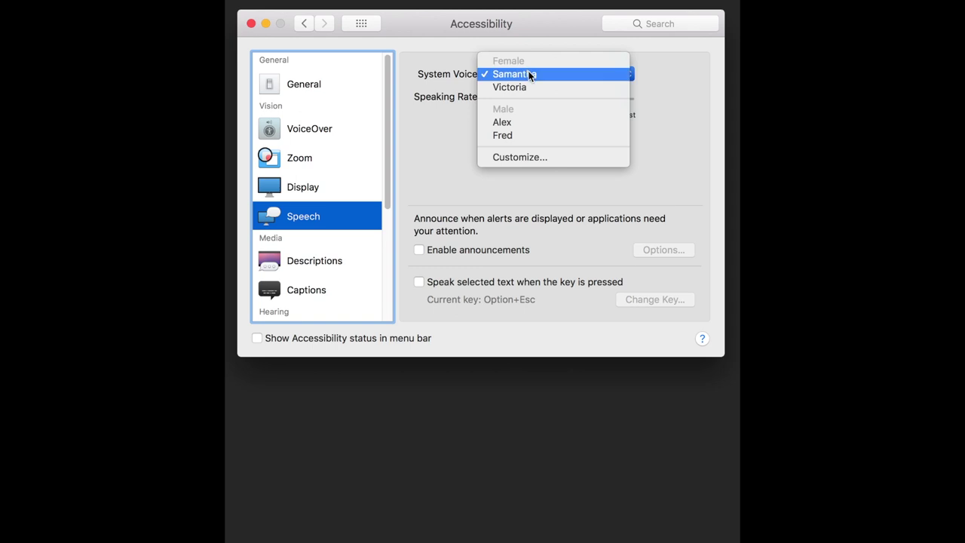
left_click(555, 159)
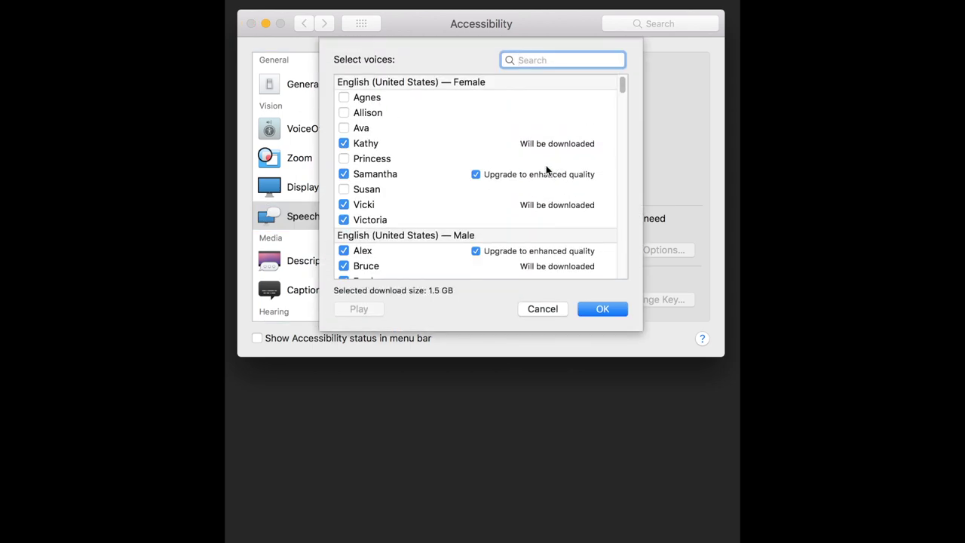
Tick Allison, Junior, Tom, Albert and Zarvox for download and confirm the selection.
left_click(344, 113)
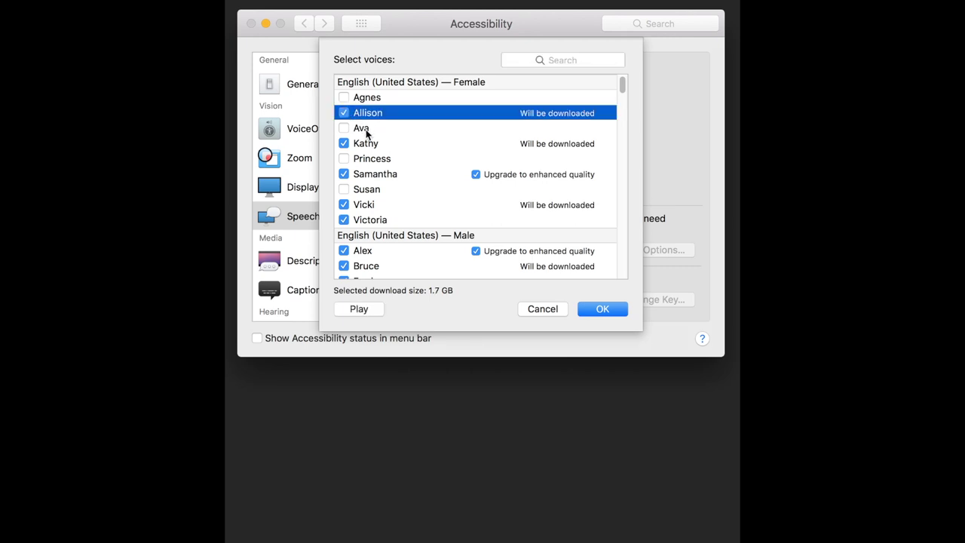
scroll(385, 174, "down", 2)
scroll(385, 173, "down", 4)
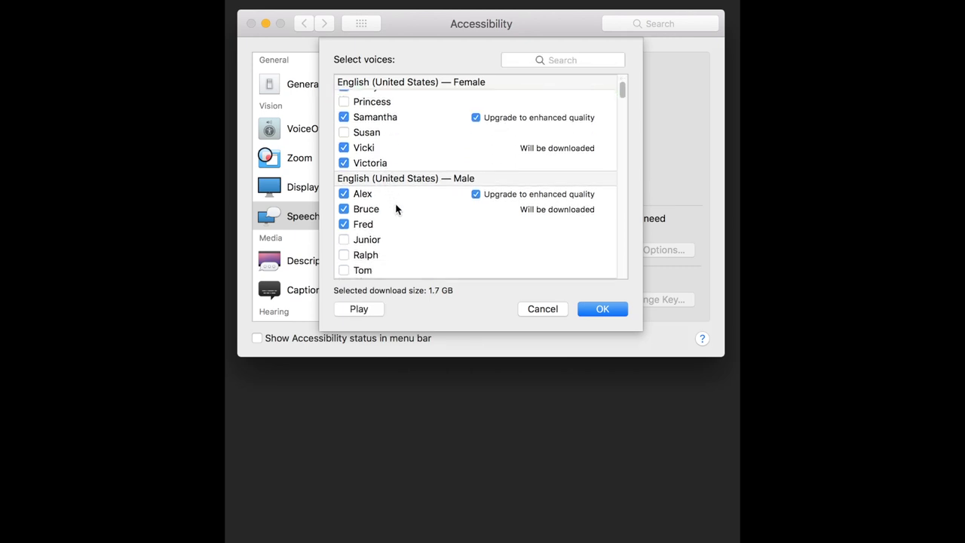
left_click(344, 211)
left_click(344, 241)
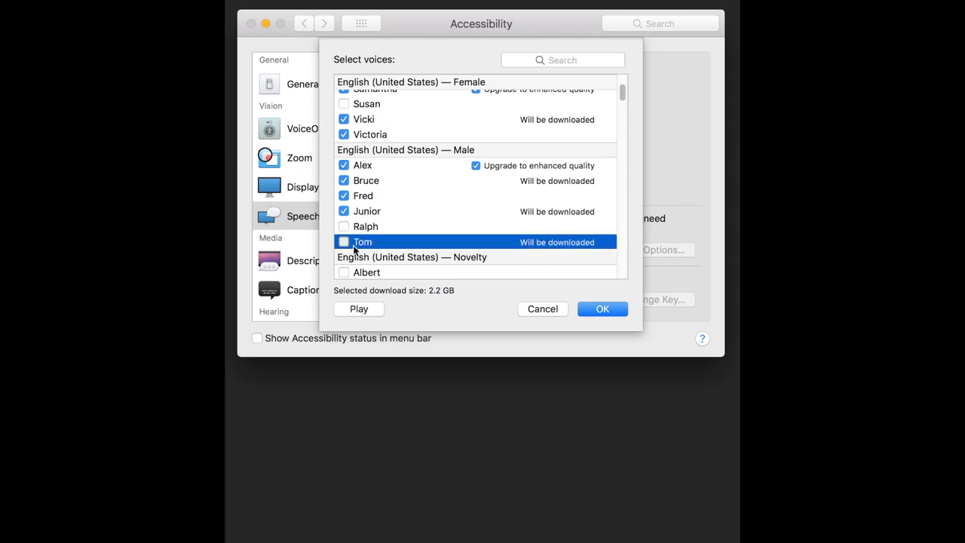
scroll(459, 254, "down", 5)
left_click(346, 106)
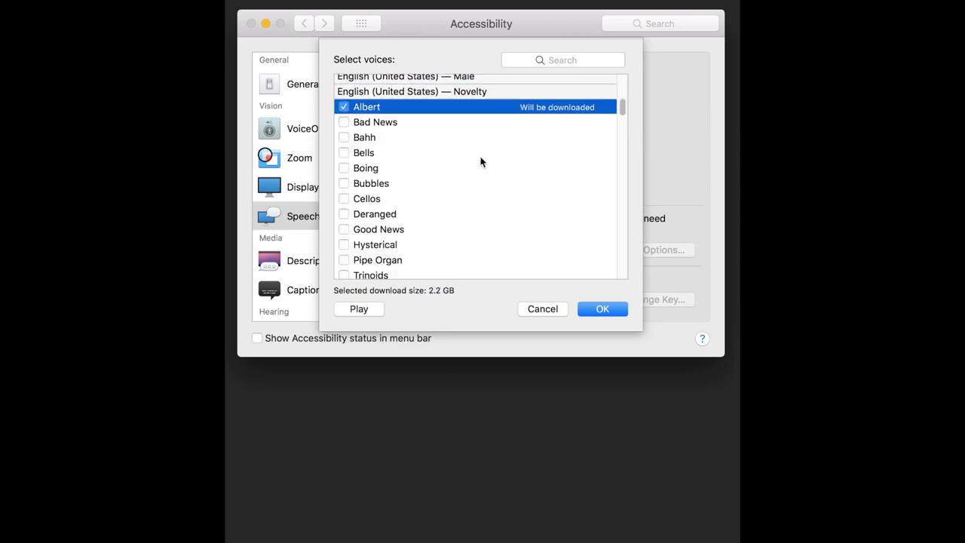
scroll(472, 177, "down", 3)
left_click(344, 241)
scroll(445, 250, "down", 5)
scroll(500, 231, "down", 15)
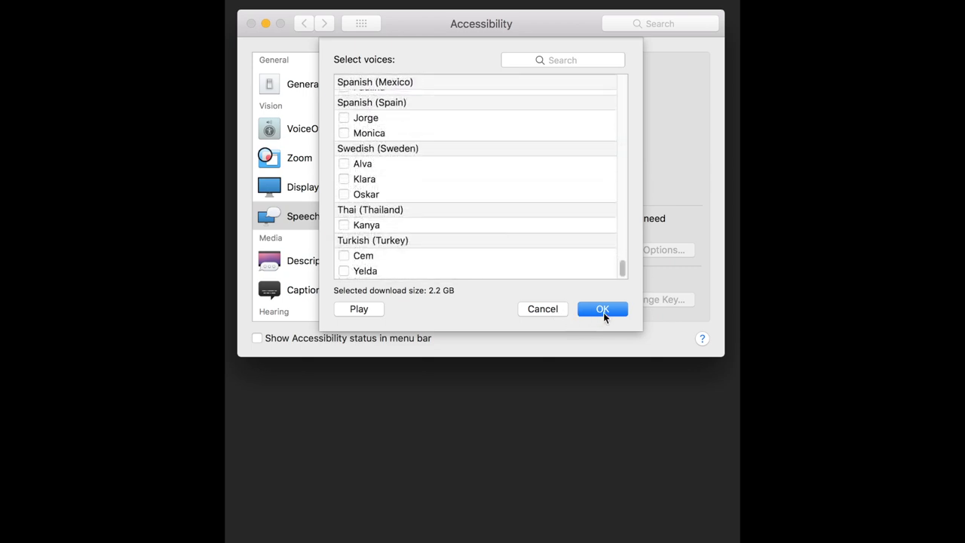
left_click(604, 309)
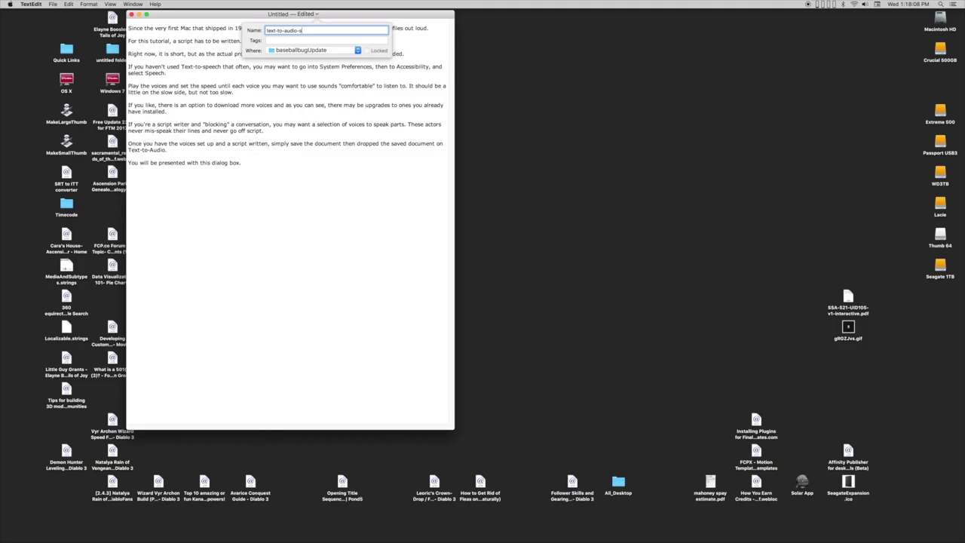
Save the script as text-to-audio-script into the tempExports folder.
type("ipt")
key("BackSpace")
key("BackSpace")
type("ipt")
left_click(331, 52)
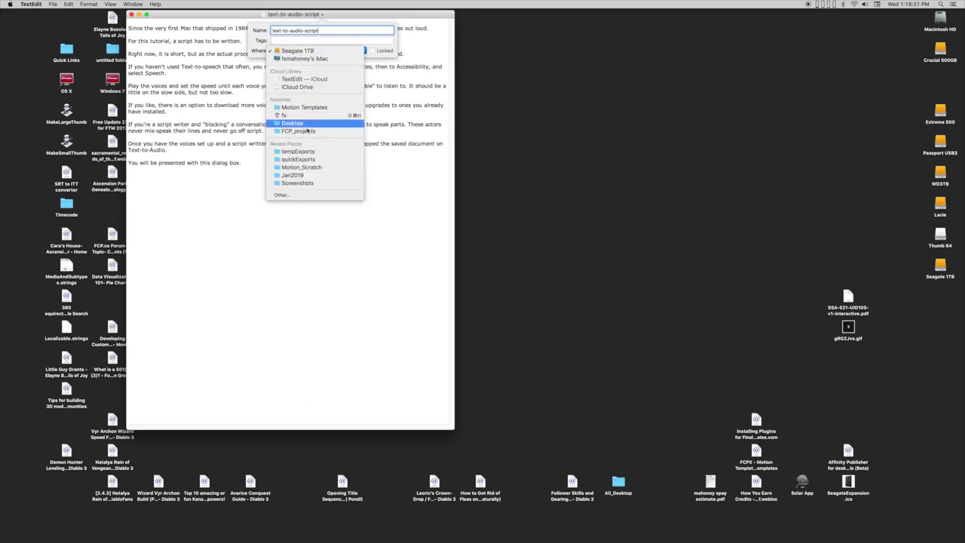
left_click(302, 151)
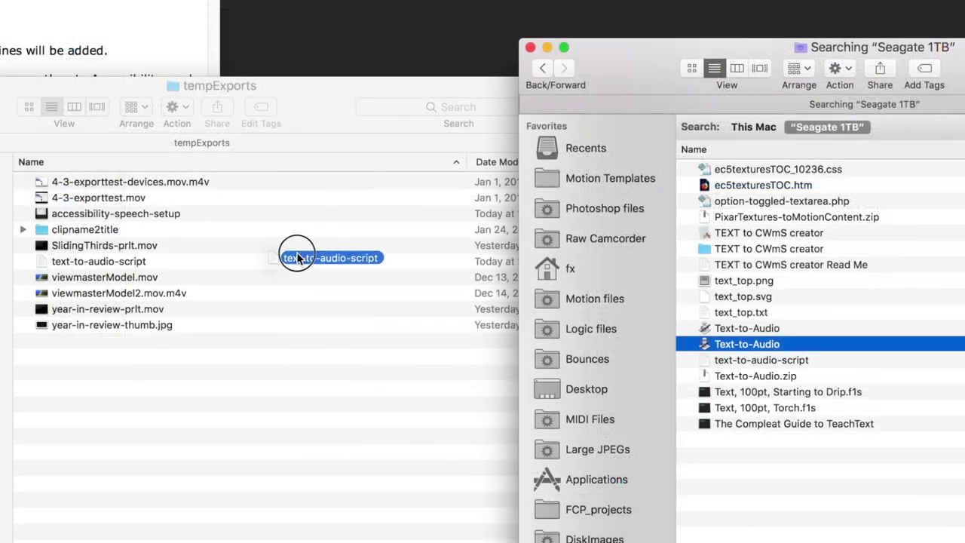
Drop text-to-audio-script onto the Text-to-Audio droplet and play the Alex voice preview.
left_click_drag(297, 259, 768, 347)
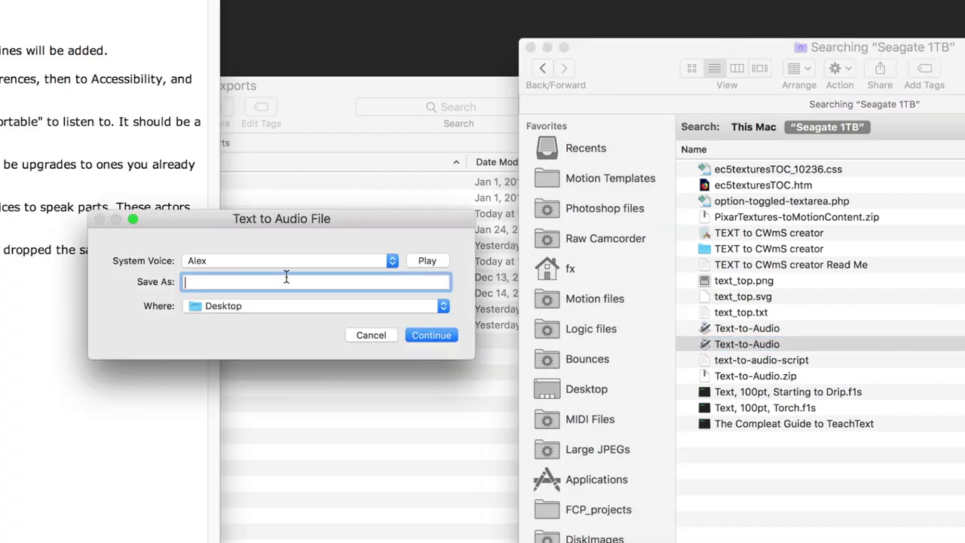
left_click(430, 262)
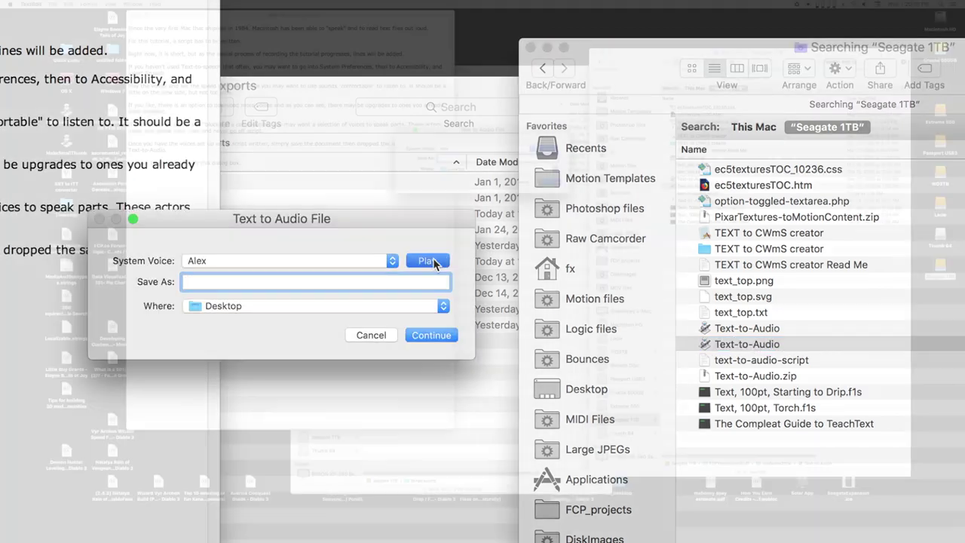